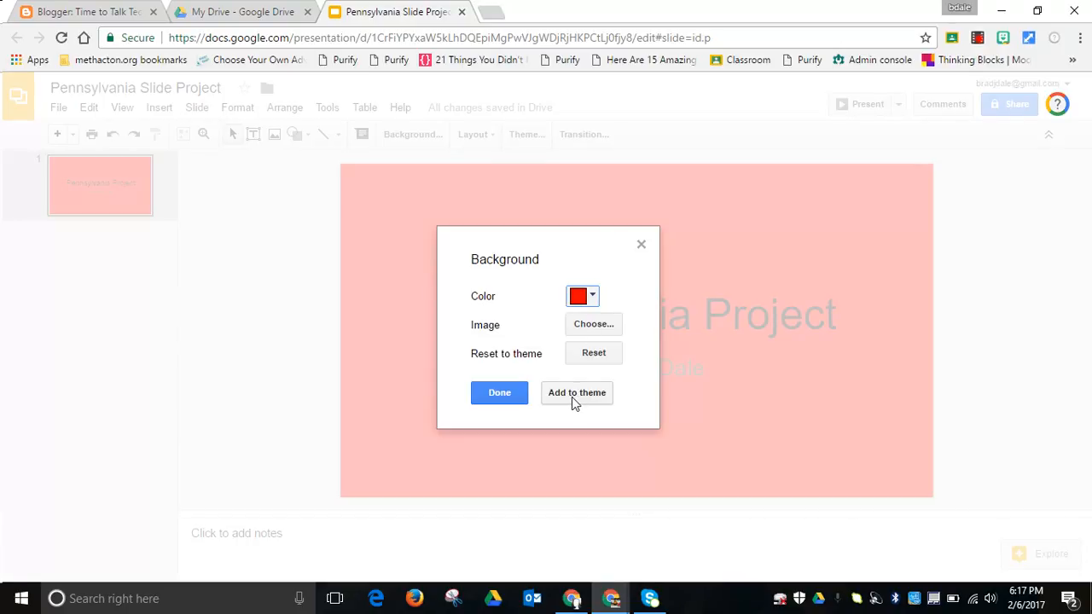
# Set the title slide's background color to white.
pyautogui.click(587, 299)
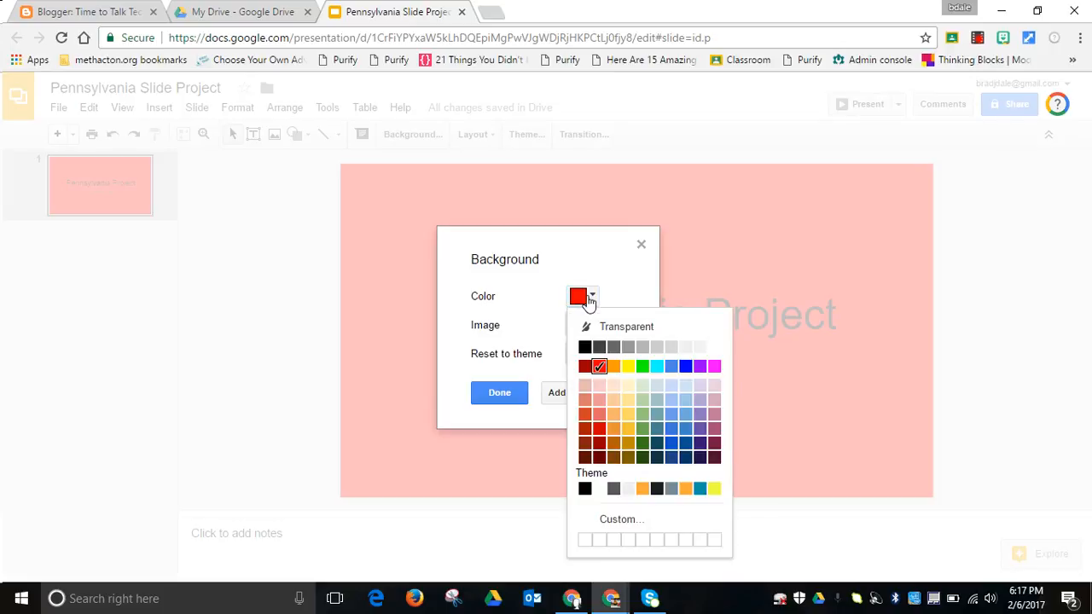
pyautogui.click(713, 347)
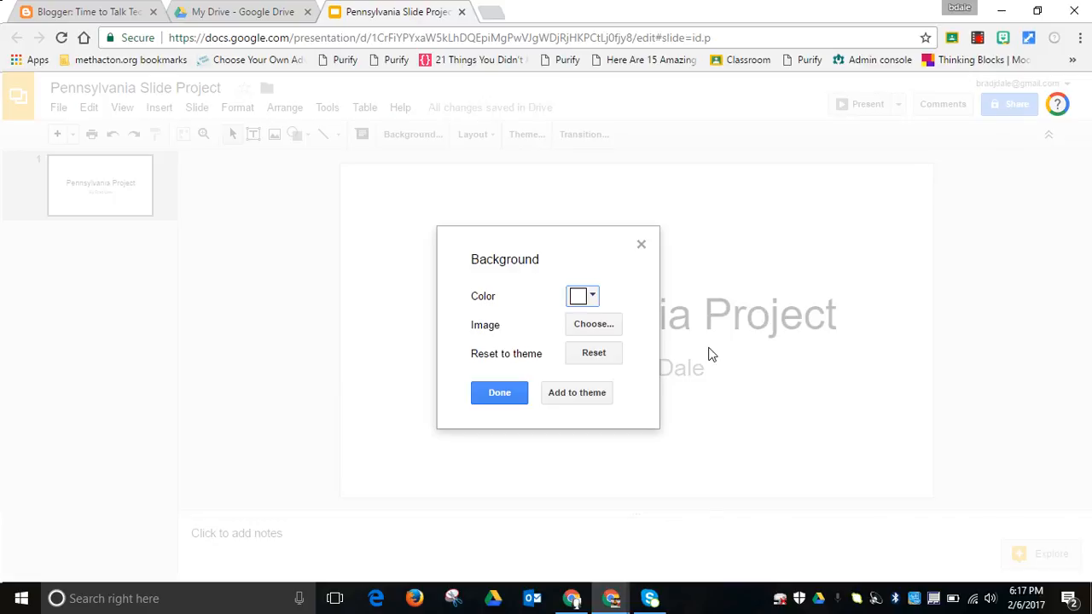
# Examine the image search option for slide backgrounds and close the image chooser without picking an image.
pyautogui.click(602, 331)
pyautogui.click(602, 331)
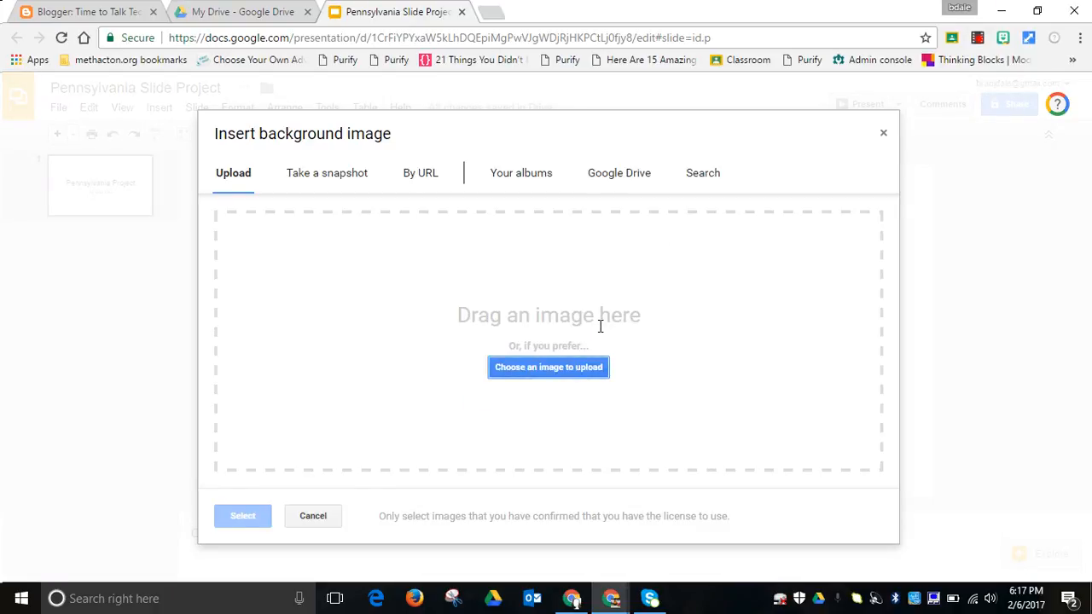
pyautogui.click(702, 174)
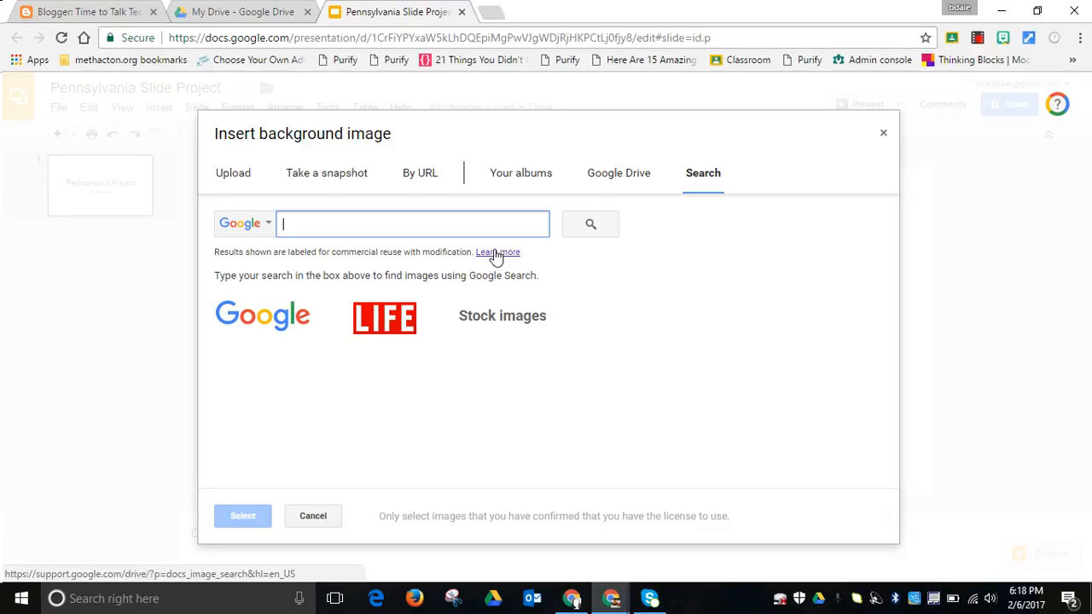
pyautogui.click(883, 134)
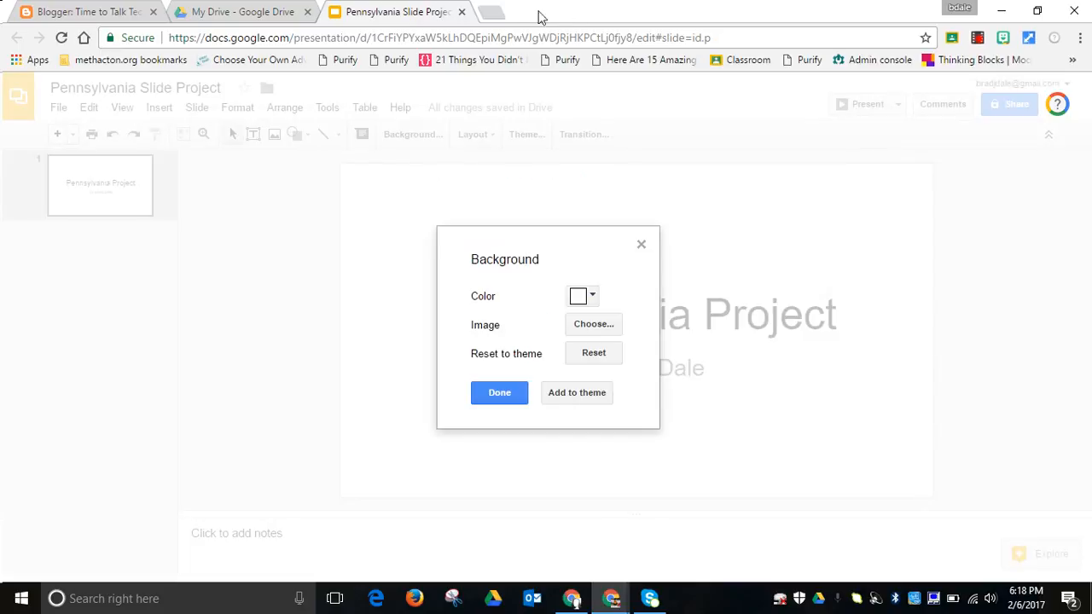
# Open the Pixabay free images website in a new browser tab.
pyautogui.click(493, 12)
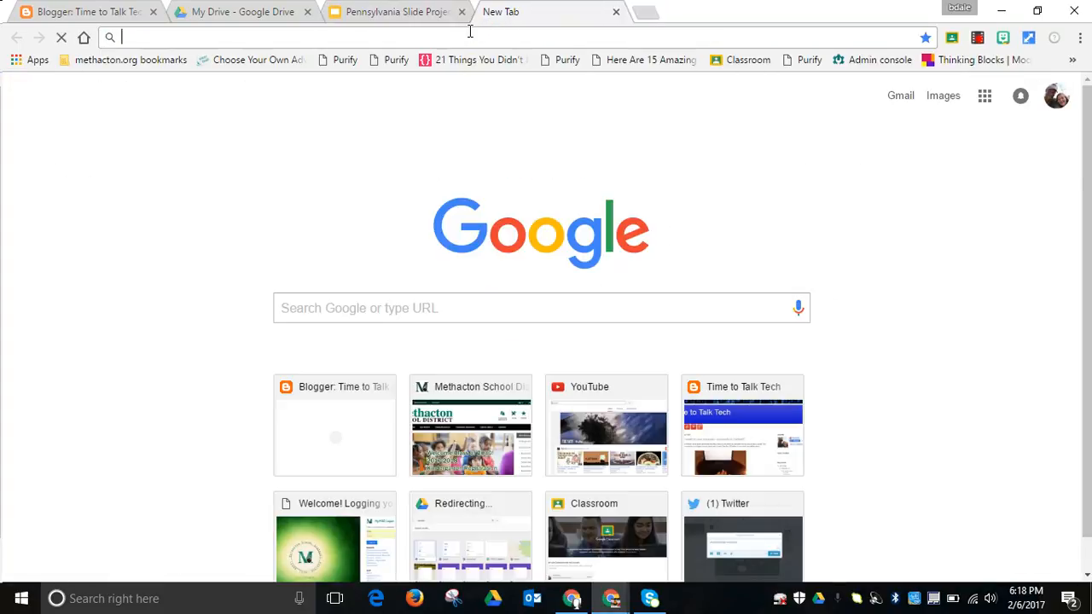
pyautogui.write('pix')
pyautogui.press('Return')
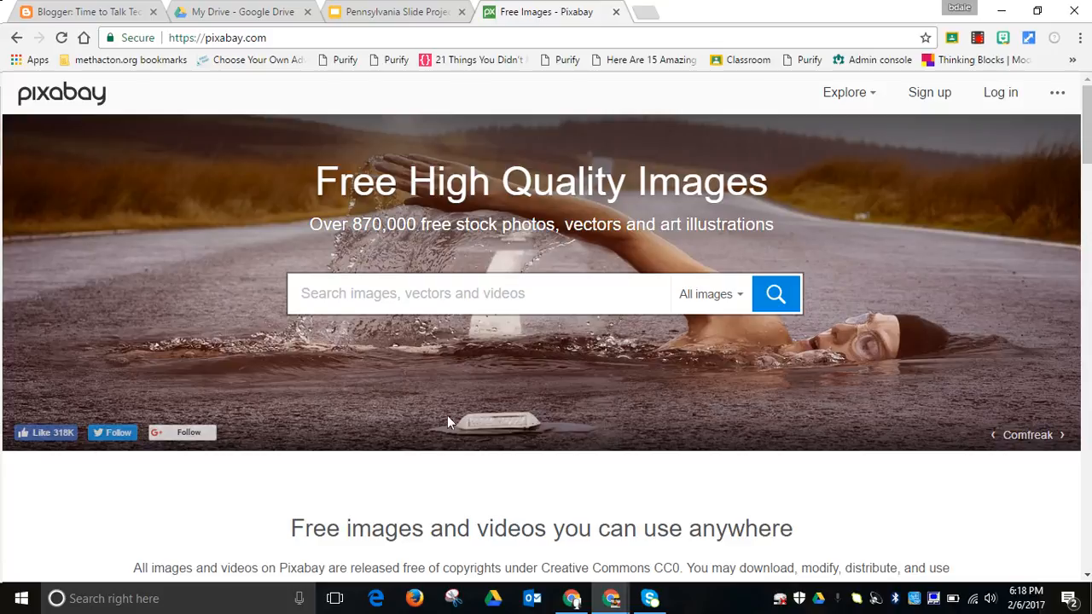
# Return to the presentation and upload the "pa" picture from the Desktop as the title slide's background image.
pyautogui.click(361, 21)
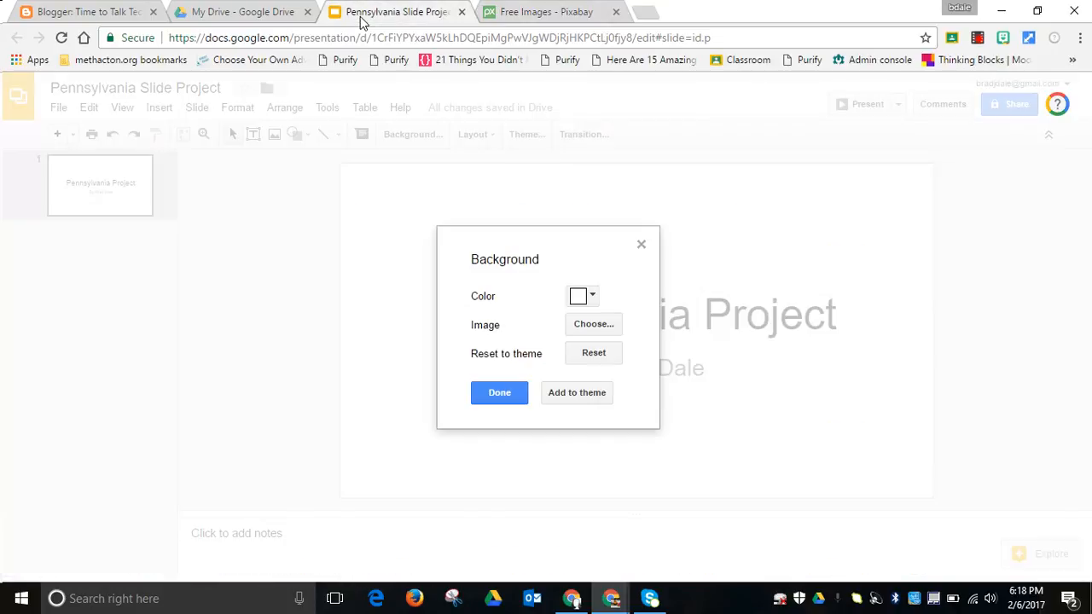
pyautogui.click(594, 325)
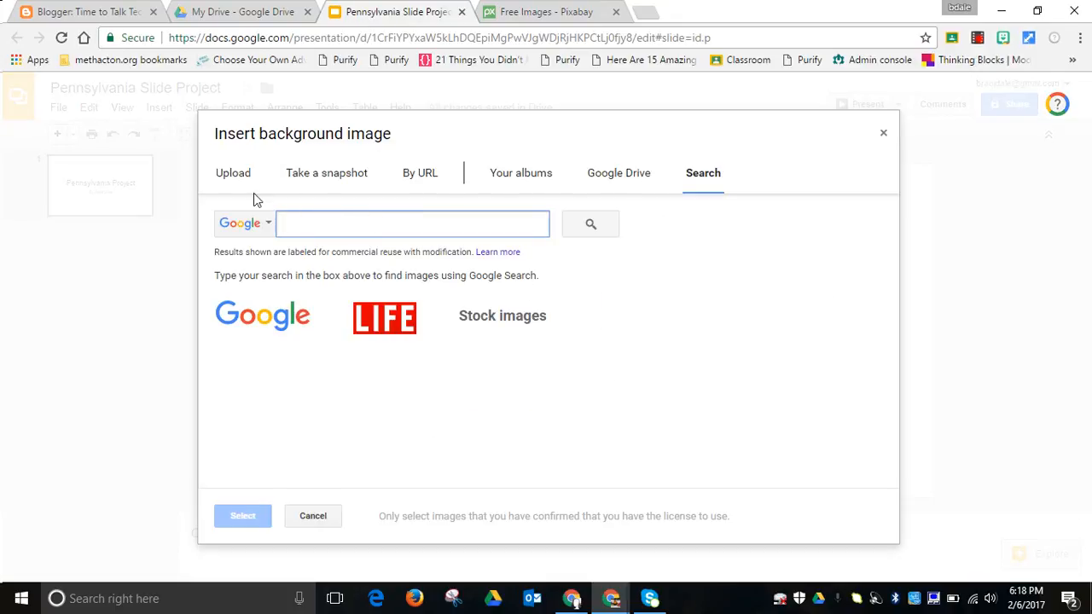
pyautogui.click(233, 175)
pyautogui.click(565, 374)
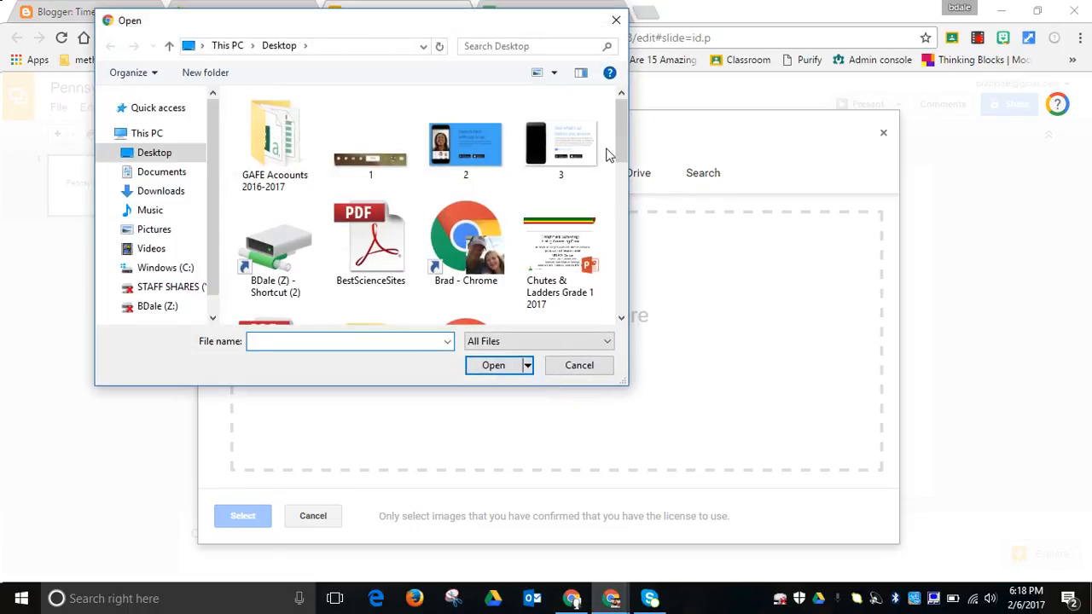
pyautogui.moveTo(621, 153); pyautogui.dragTo(625, 240)
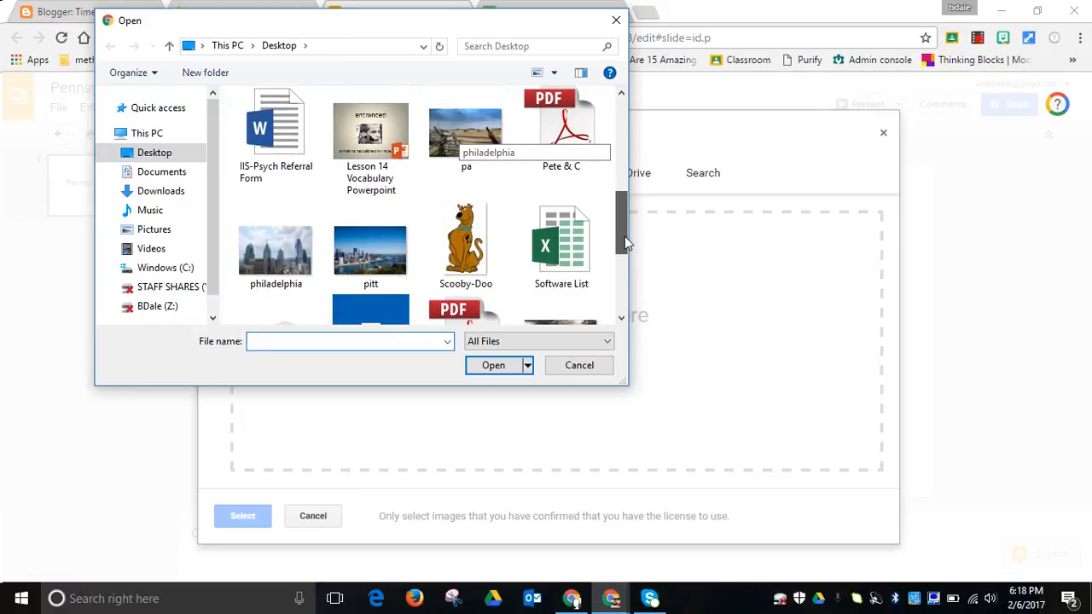
pyautogui.click(453, 137)
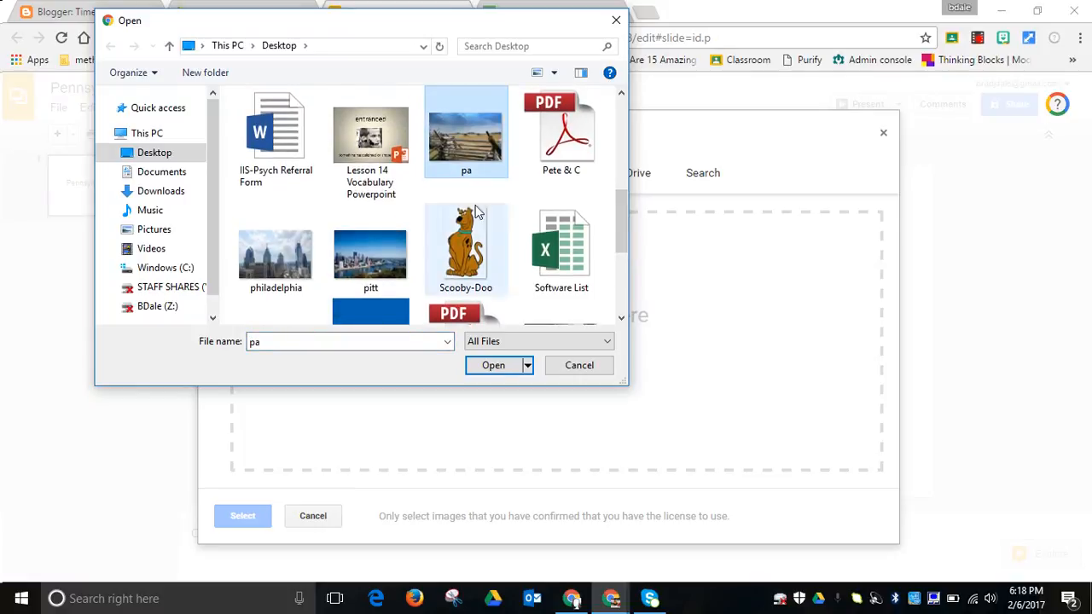
pyautogui.click(497, 367)
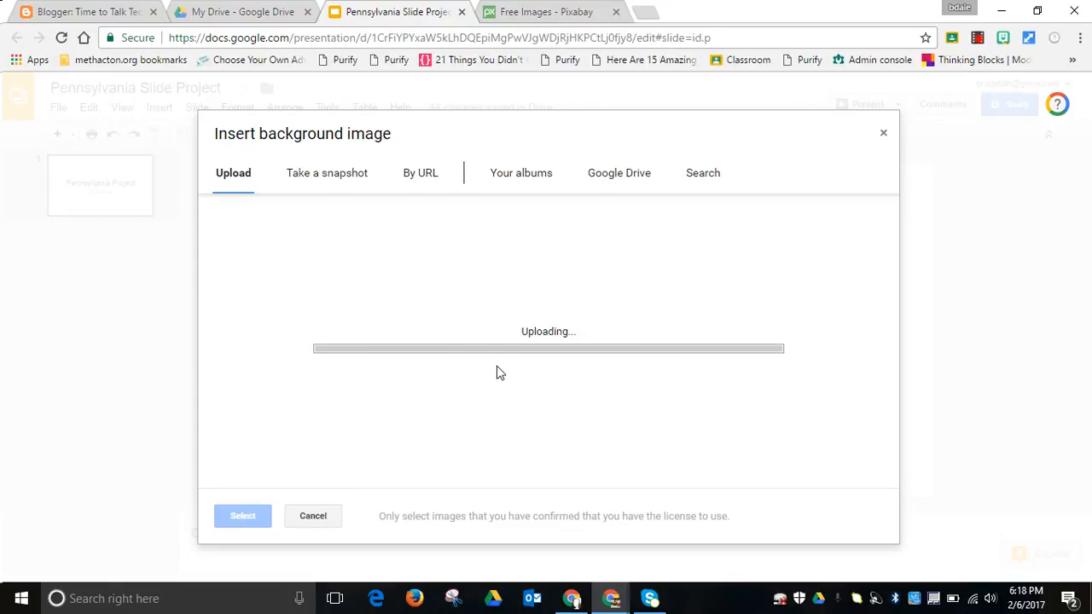
pyautogui.click(499, 392)
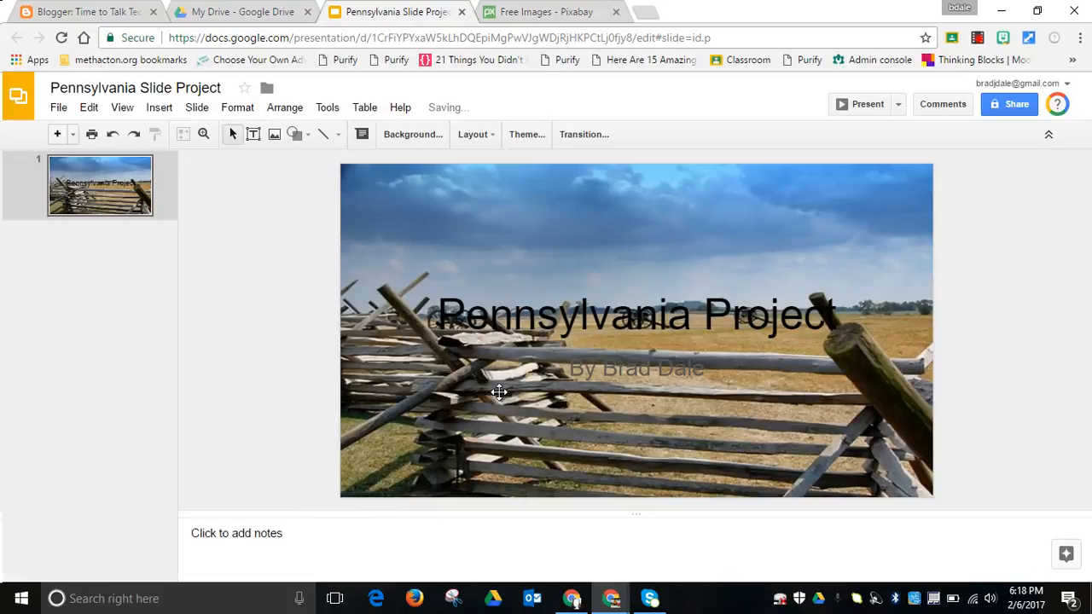
# Change the text color of the "Pennsylvania Project" title to red.
pyautogui.click(610, 319)
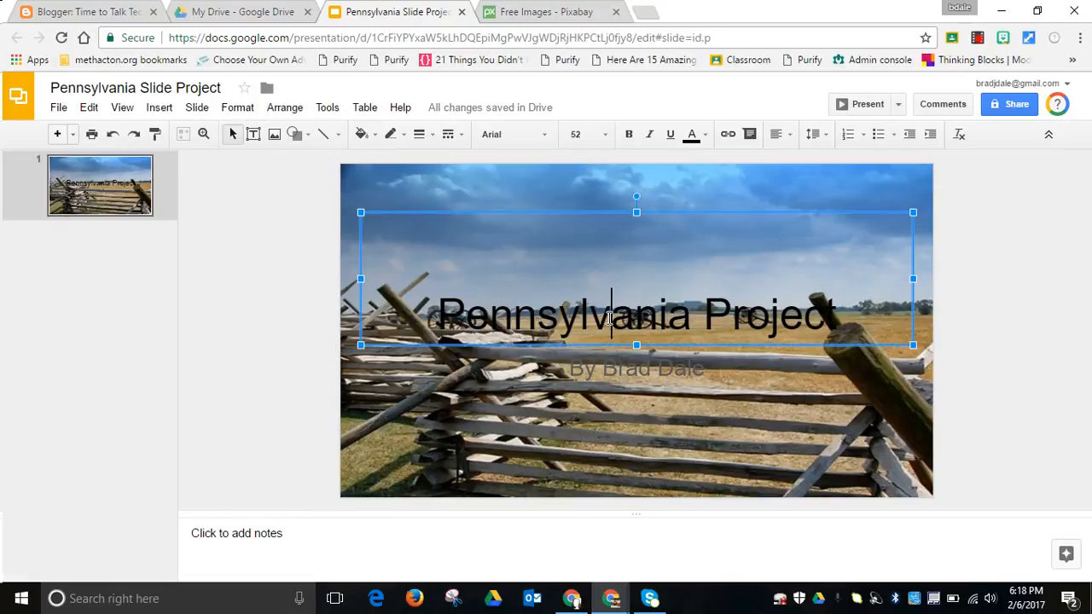
pyautogui.moveTo(842, 314); pyautogui.dragTo(439, 307)
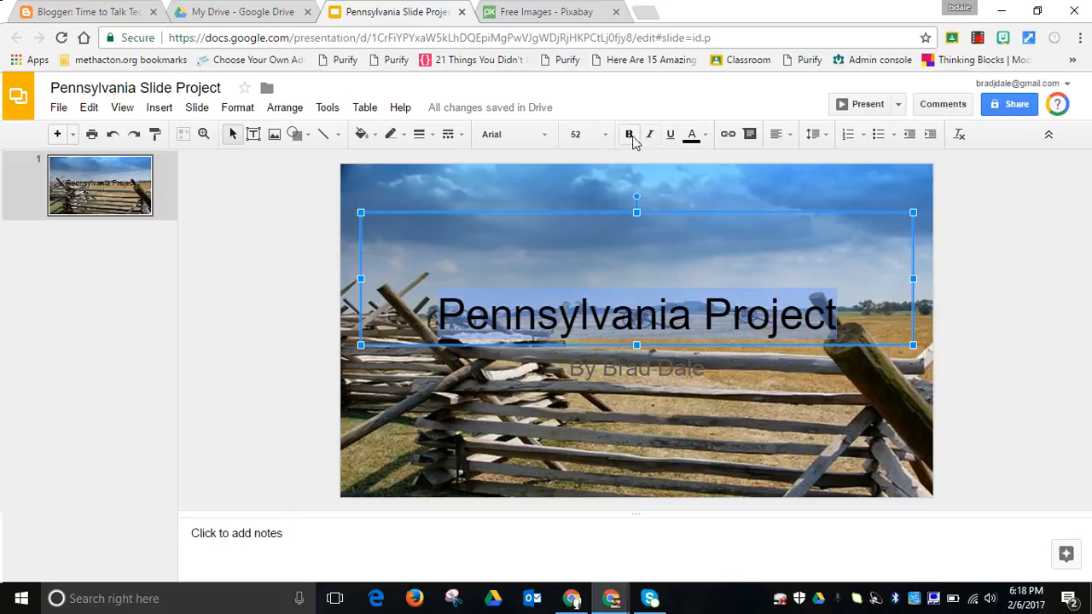
pyautogui.click(691, 137)
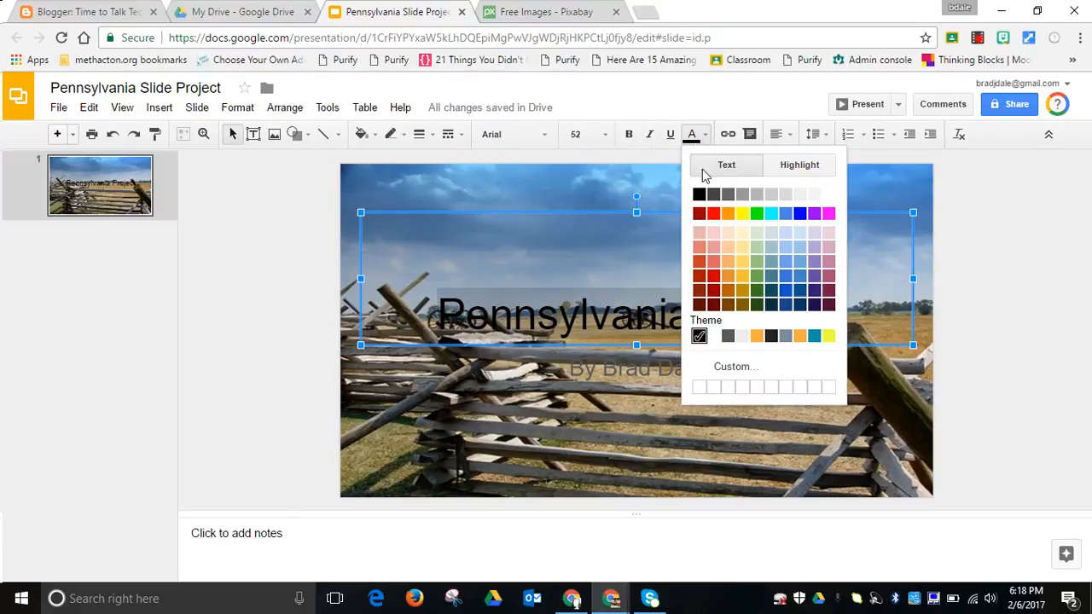
pyautogui.click(713, 214)
pyautogui.click(709, 246)
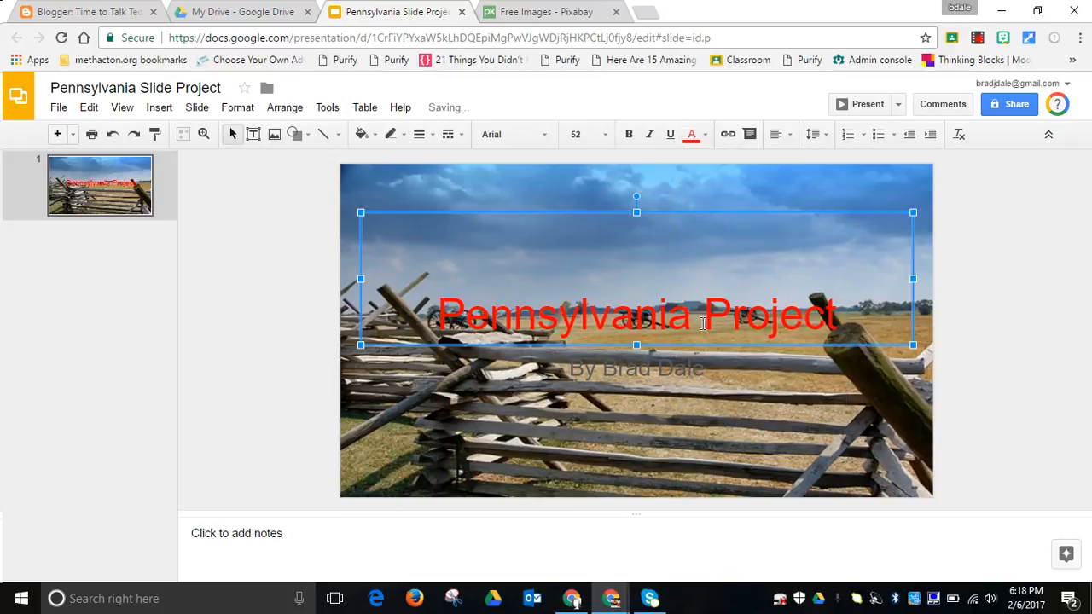
# Change the text color of the author subtitle to red.
pyautogui.click(706, 368)
pyautogui.moveTo(706, 369); pyautogui.dragTo(567, 369)
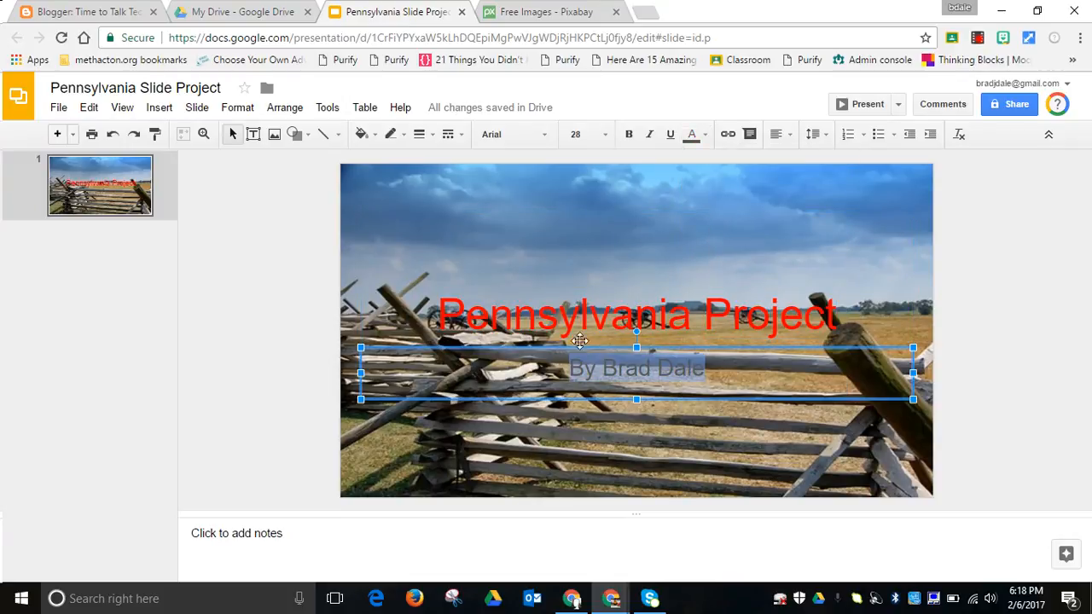
pyautogui.click(710, 138)
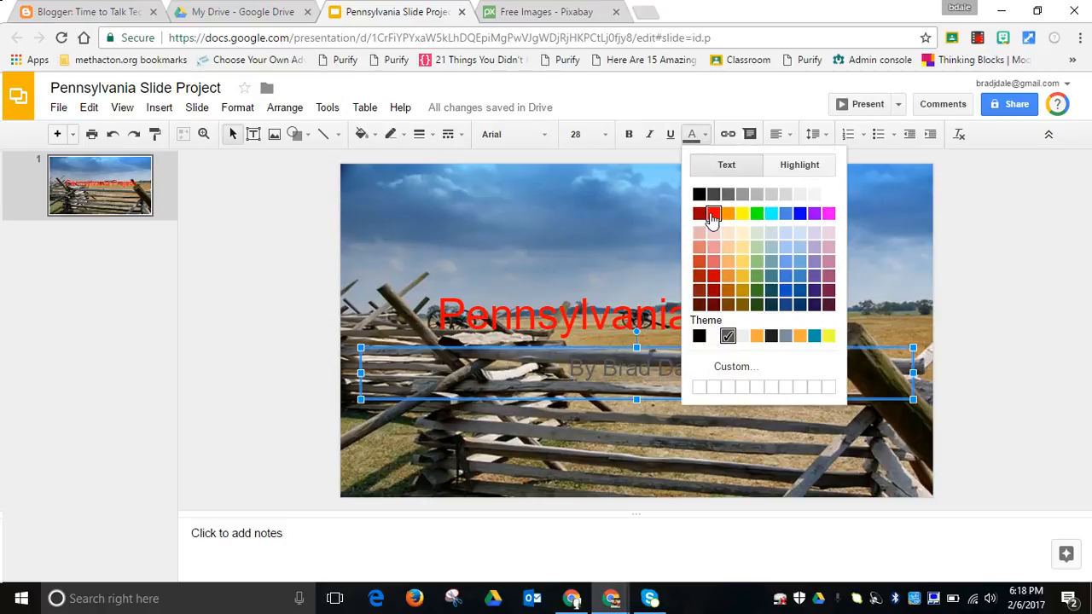
pyautogui.click(713, 215)
# Move the title up so it sits above the cannons, and move the author subtitle to the slide's lower edge.
pyautogui.click(655, 239)
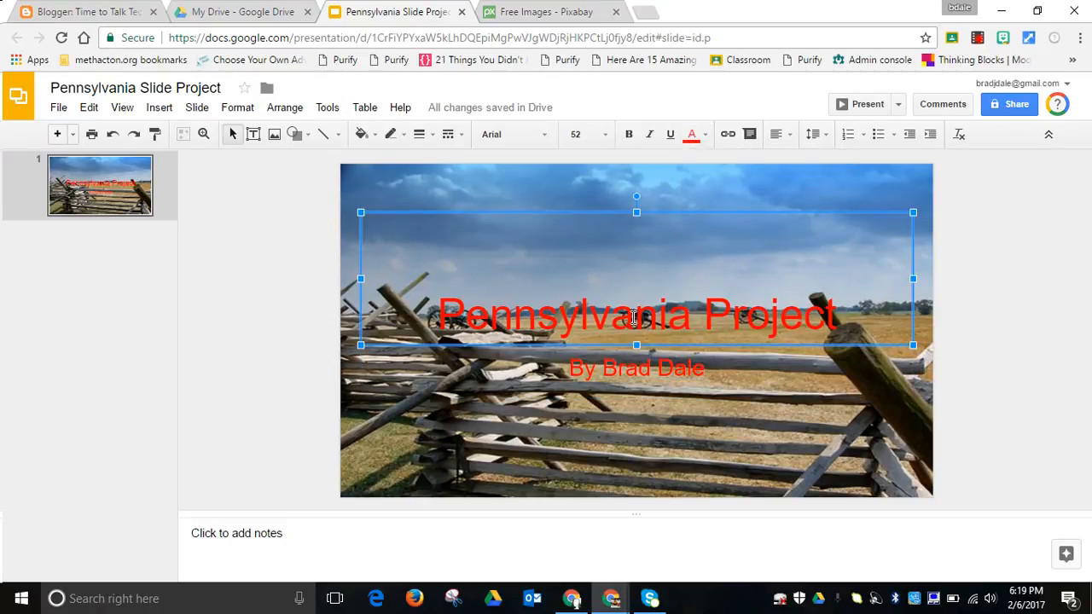
pyautogui.moveTo(629, 236); pyautogui.dragTo(643, 212)
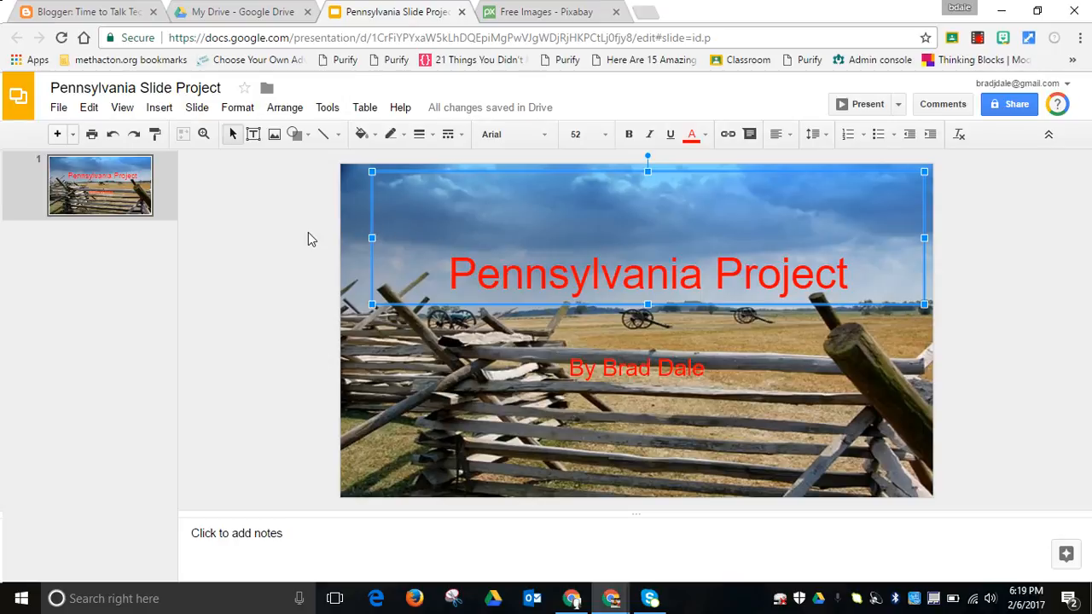
pyautogui.click(423, 362)
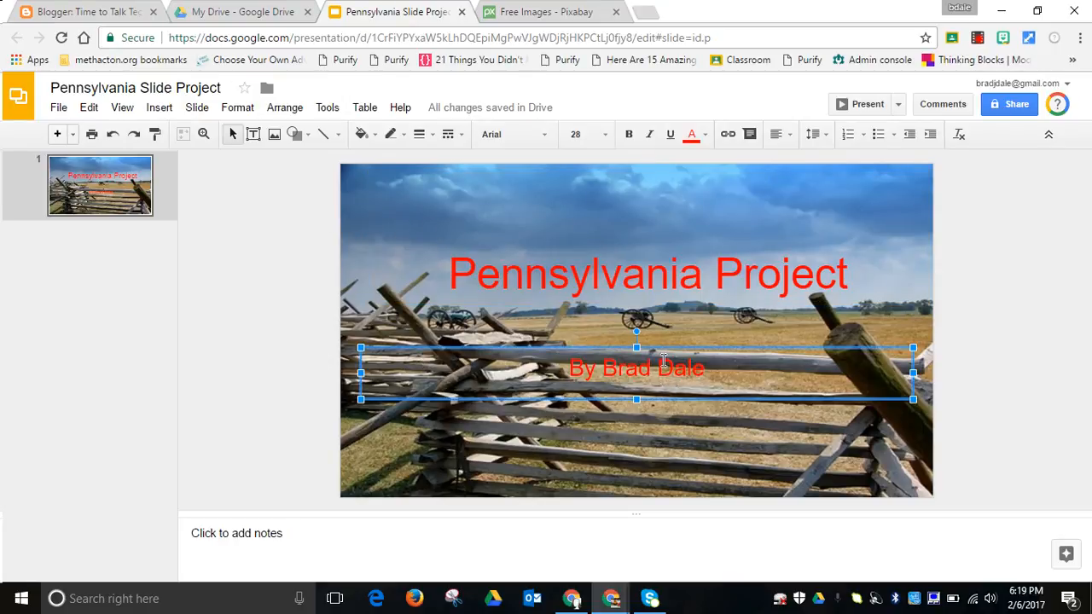
pyautogui.moveTo(658, 345); pyautogui.dragTo(623, 444)
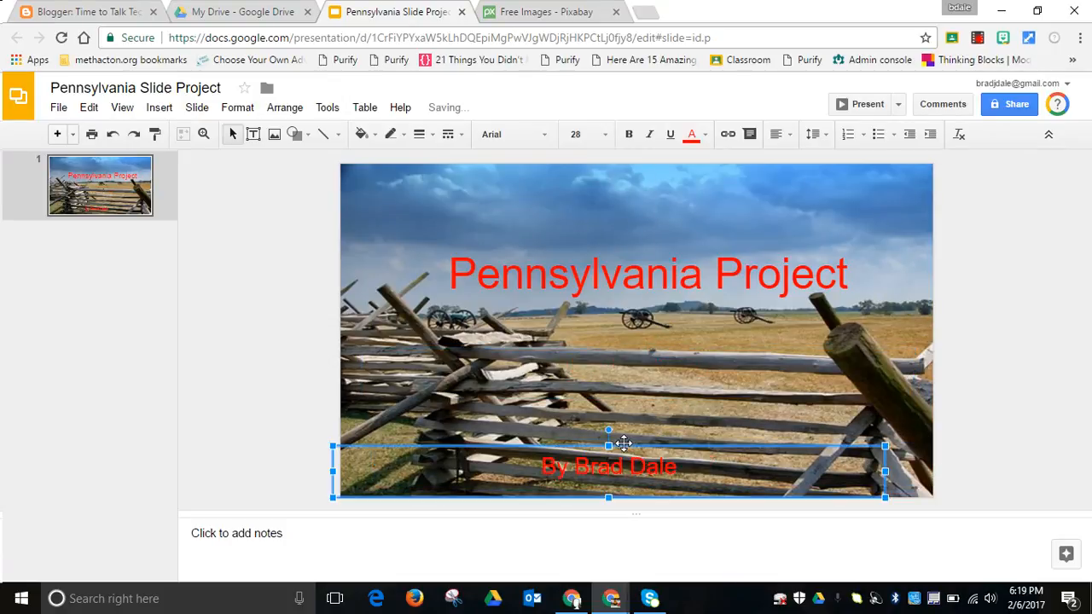
pyautogui.click(633, 380)
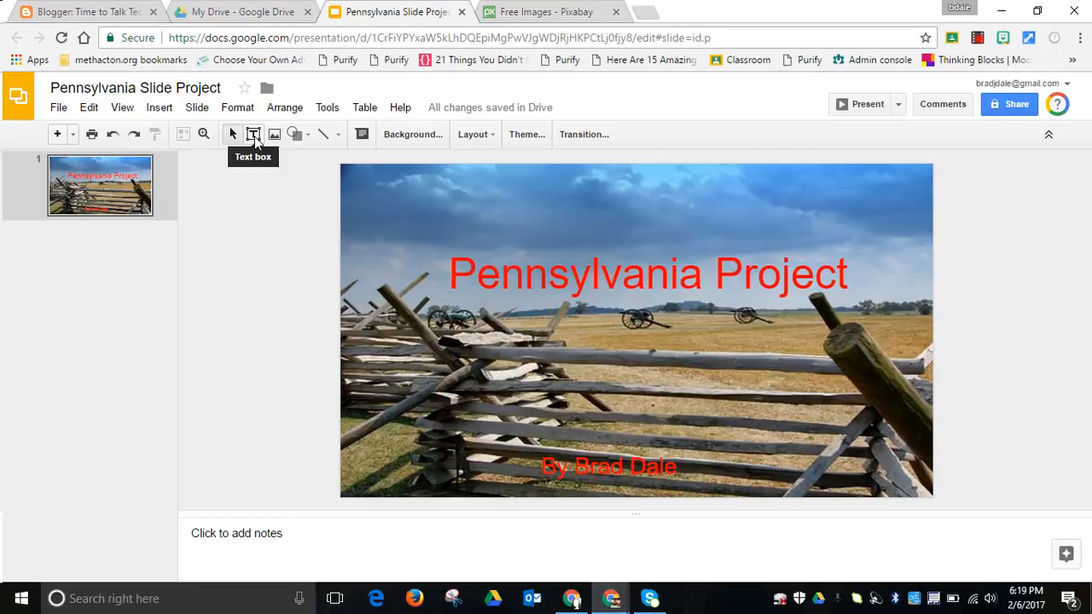
# Draw an empty text box between the title and the author subtitle, and undo it.
pyautogui.click(157, 108)
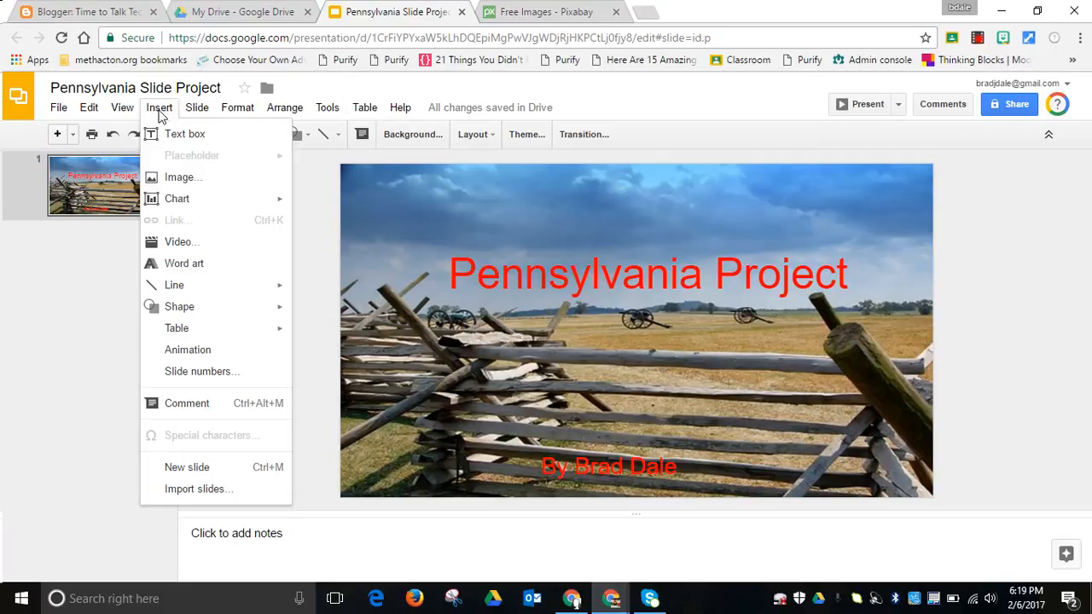
pyautogui.click(304, 195)
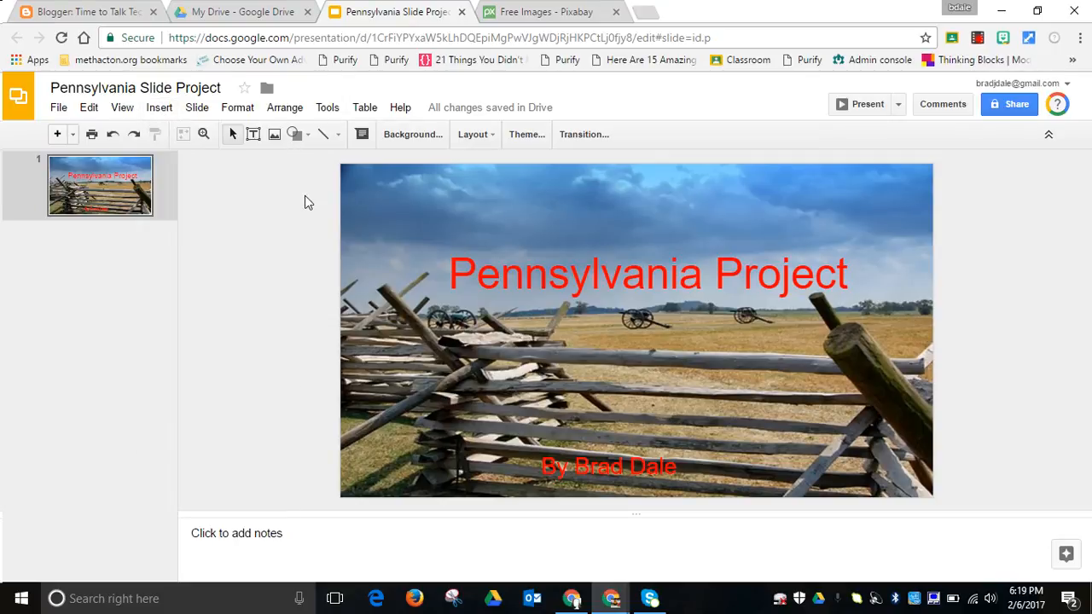
pyautogui.click(254, 136)
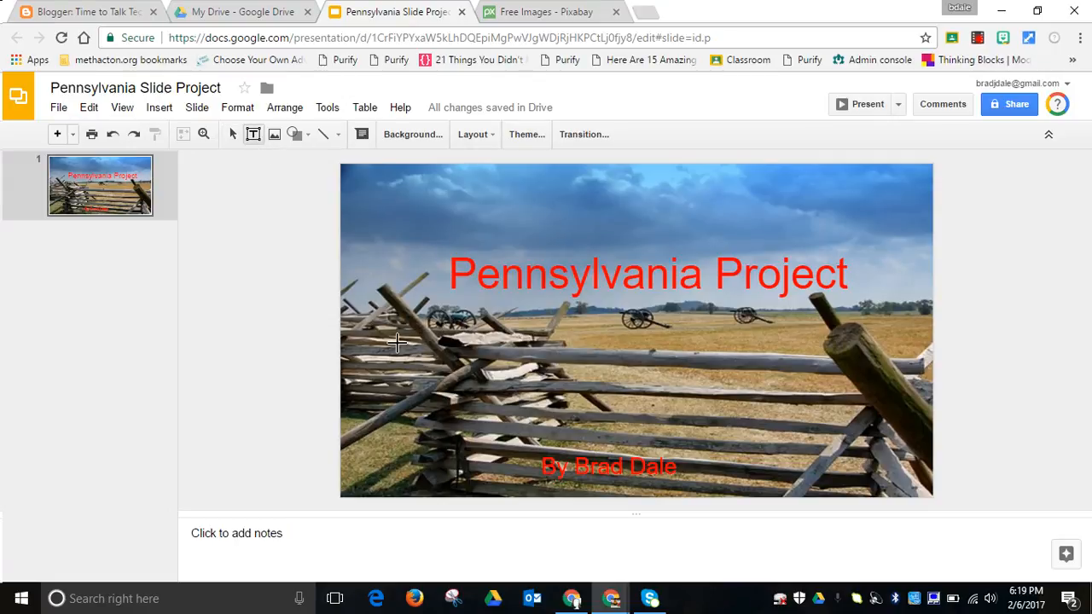
pyautogui.moveTo(435, 319); pyautogui.dragTo(807, 382)
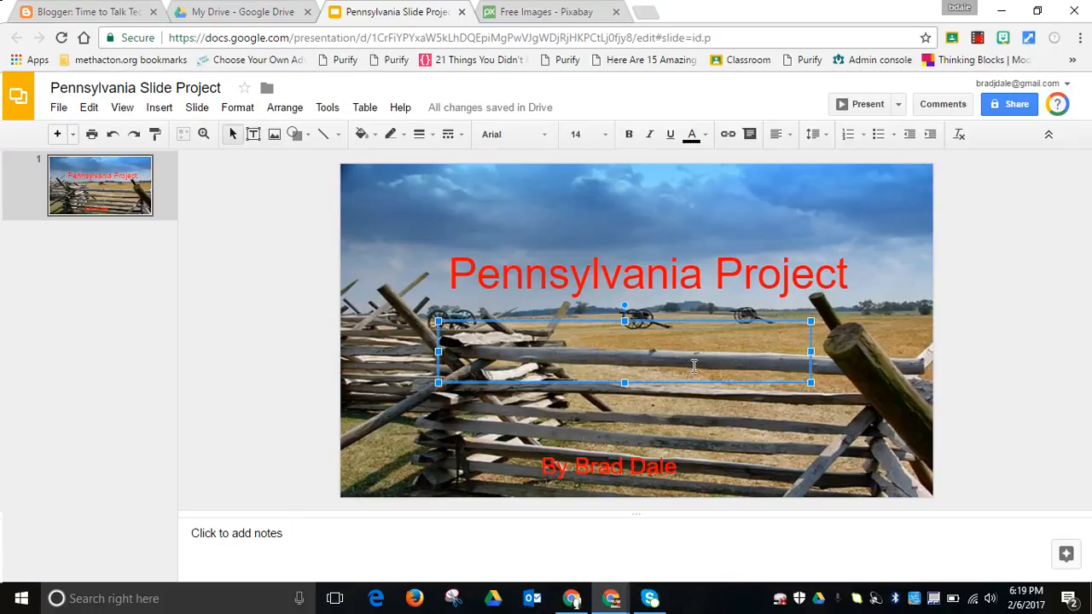
pyautogui.click(112, 135)
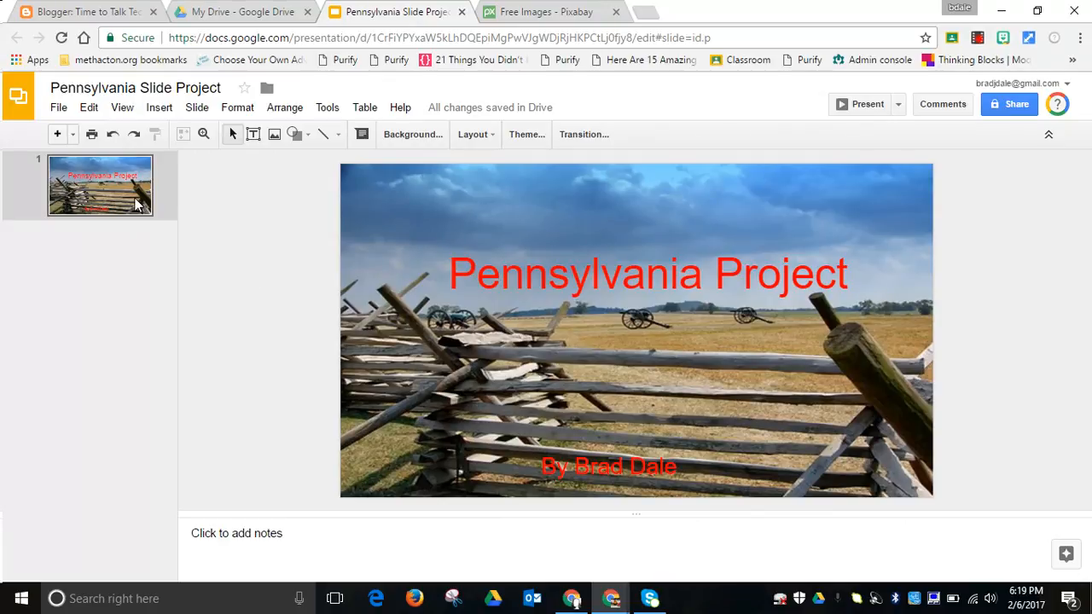
# Add a second slide and apply the Title only layout to it.
pyautogui.click(56, 134)
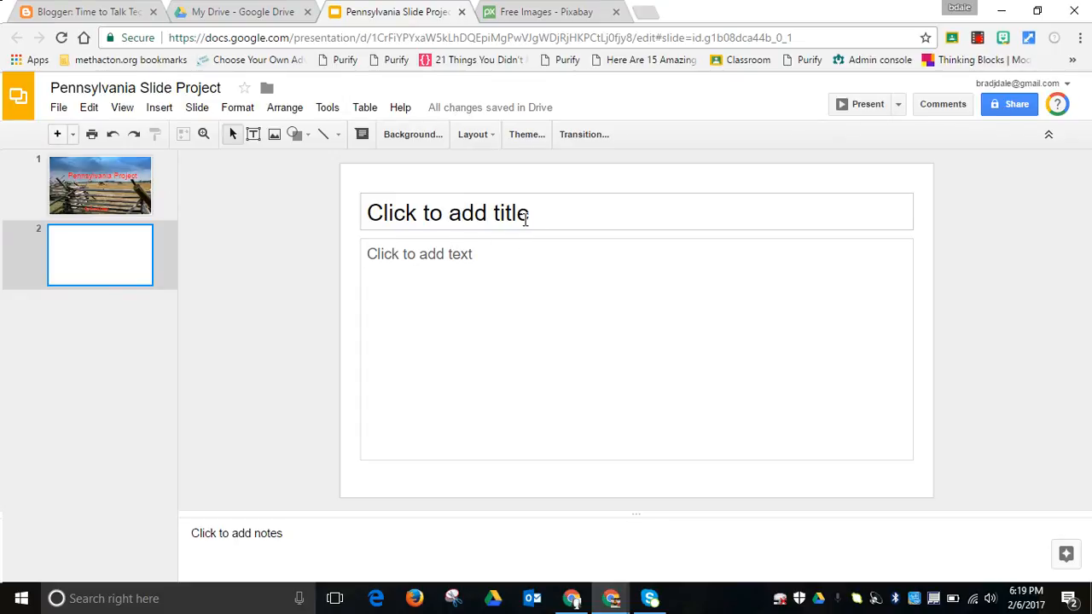
pyautogui.click(489, 141)
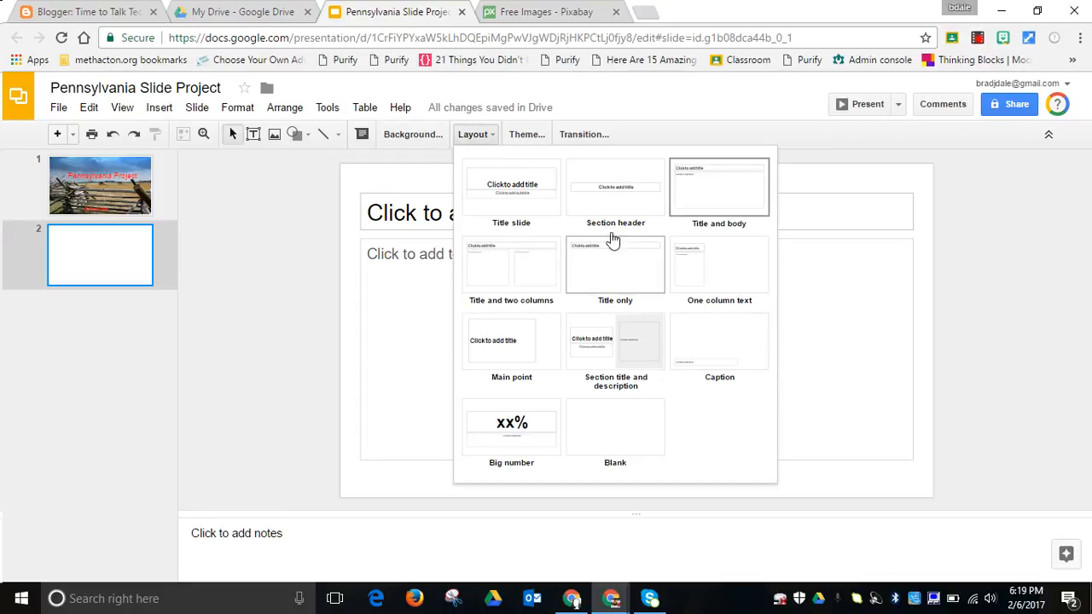
pyautogui.click(614, 262)
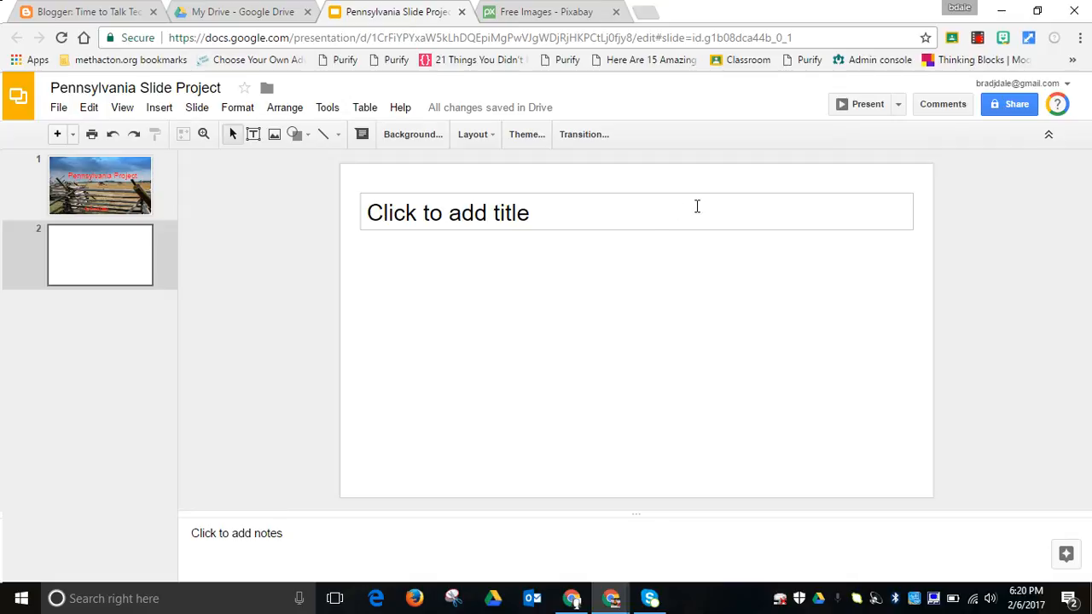
# Enter "Philadelphia" as the title of slide 2.
pyautogui.click(650, 215)
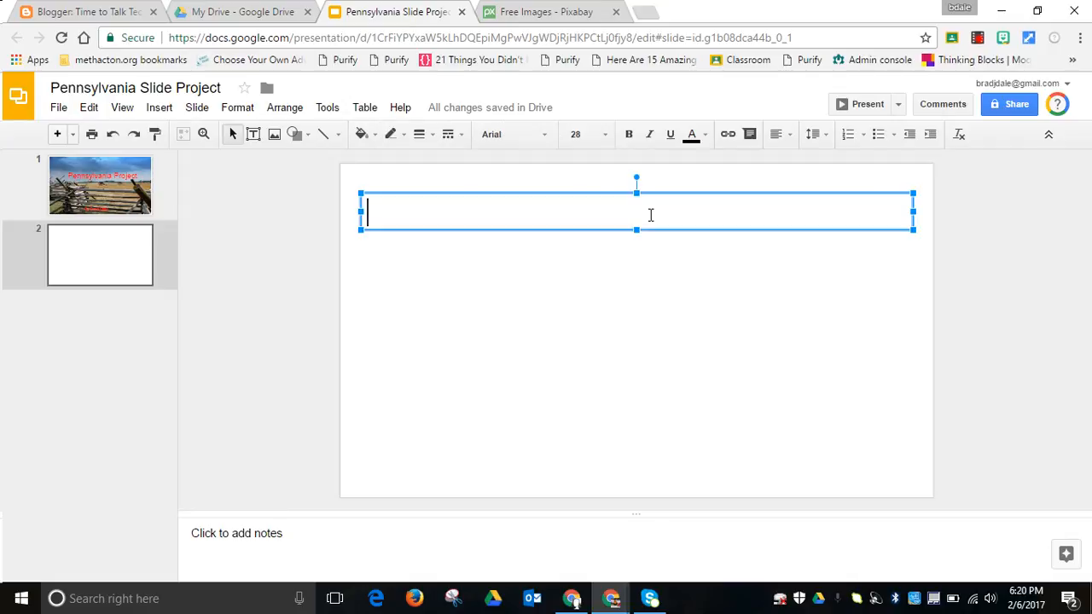
pyautogui.write('Philadelphia')
pyautogui.click(602, 320)
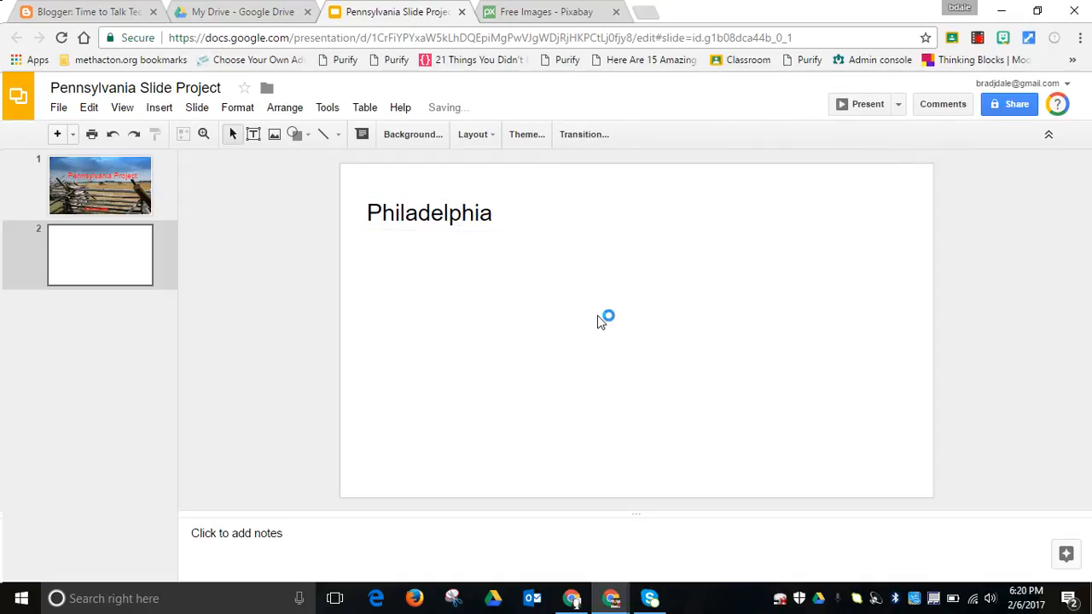
# Center the "Philadelphia" title text horizontally on slide 2.
pyautogui.click(510, 223)
pyautogui.moveTo(500, 213); pyautogui.dragTo(302, 195)
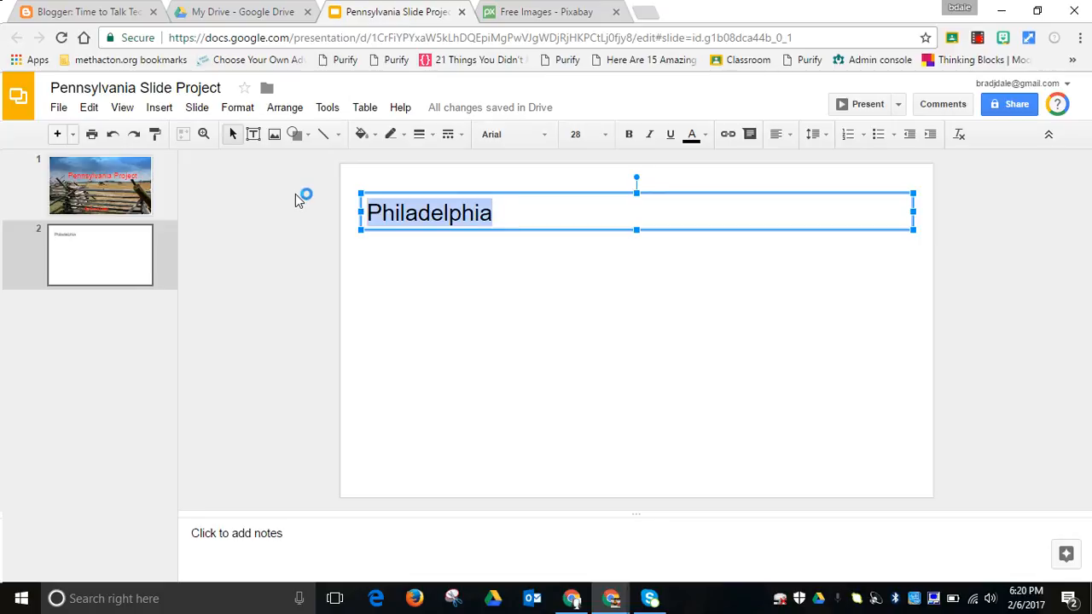
pyautogui.click(778, 134)
pyautogui.click(801, 159)
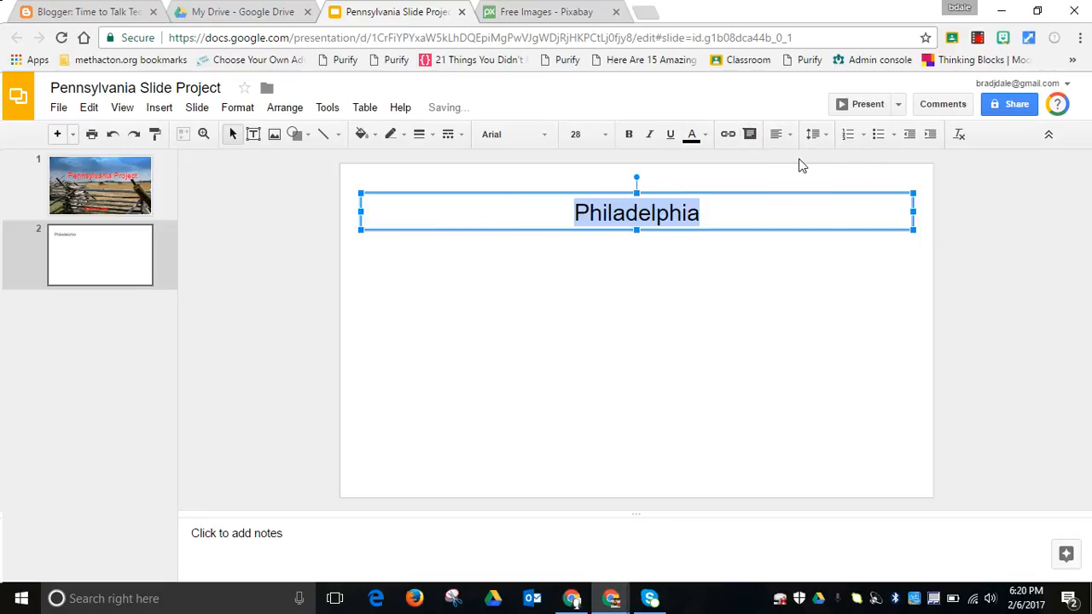
# Enlarge the "Philadelphia" title, trying font size 48 and settling on 56.
pyautogui.click(601, 140)
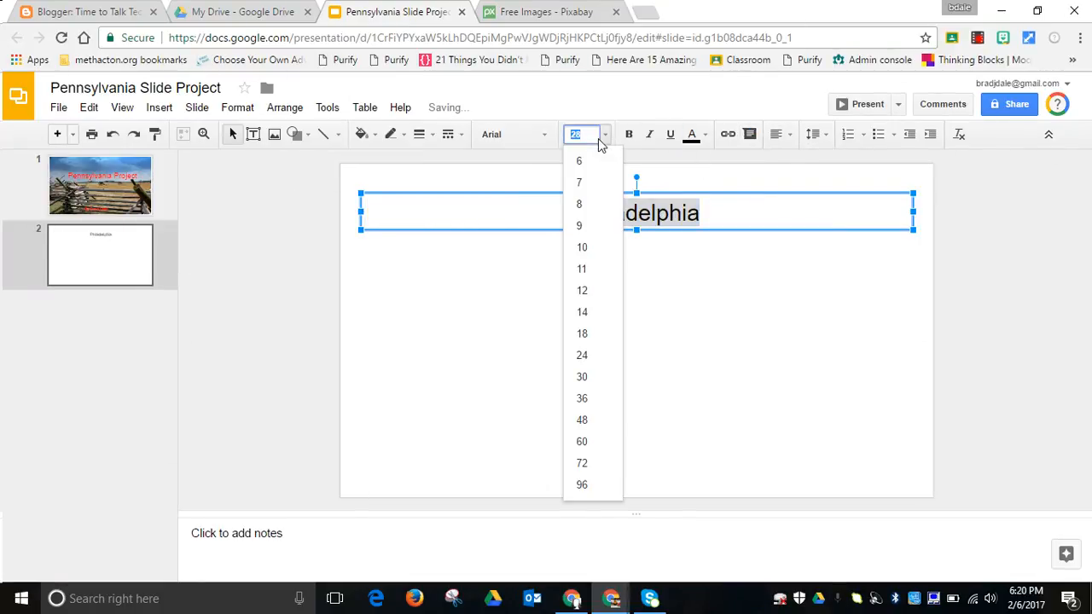
pyautogui.click(583, 421)
pyautogui.click(603, 145)
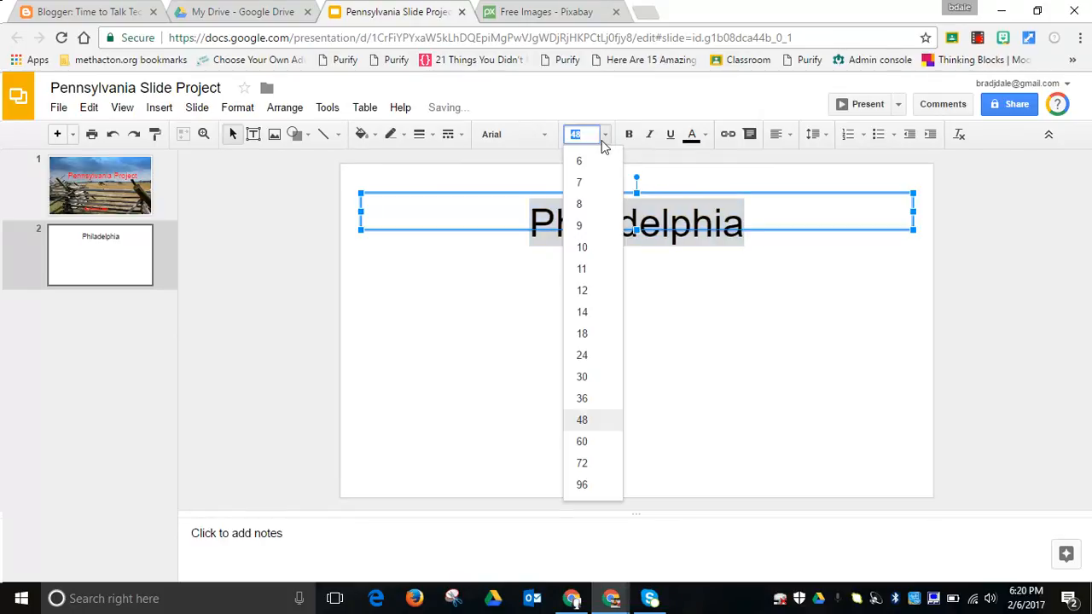
pyautogui.write('56')
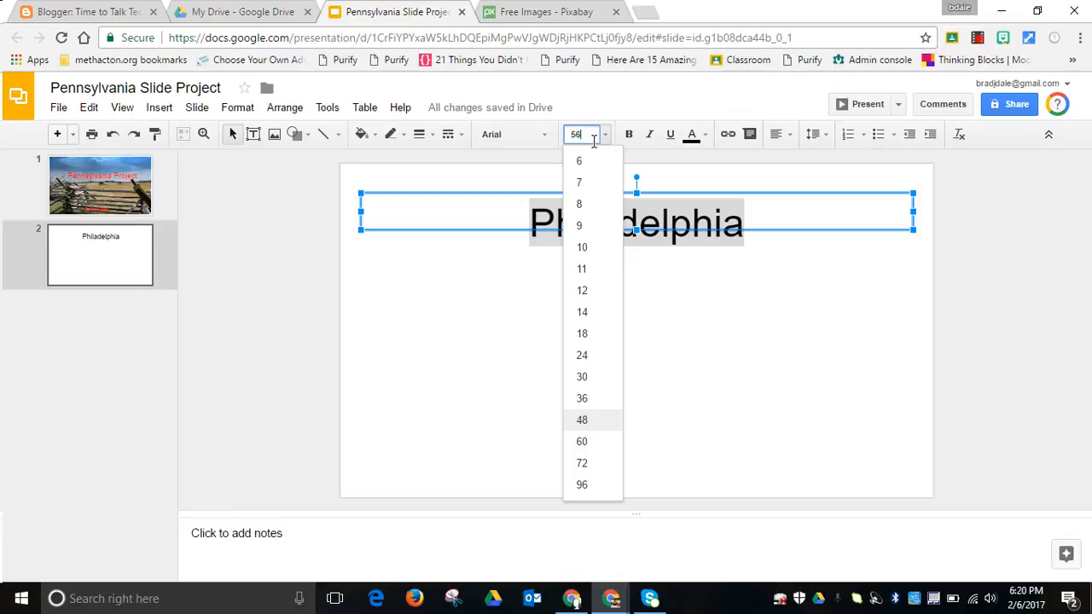
pyautogui.press('Return')
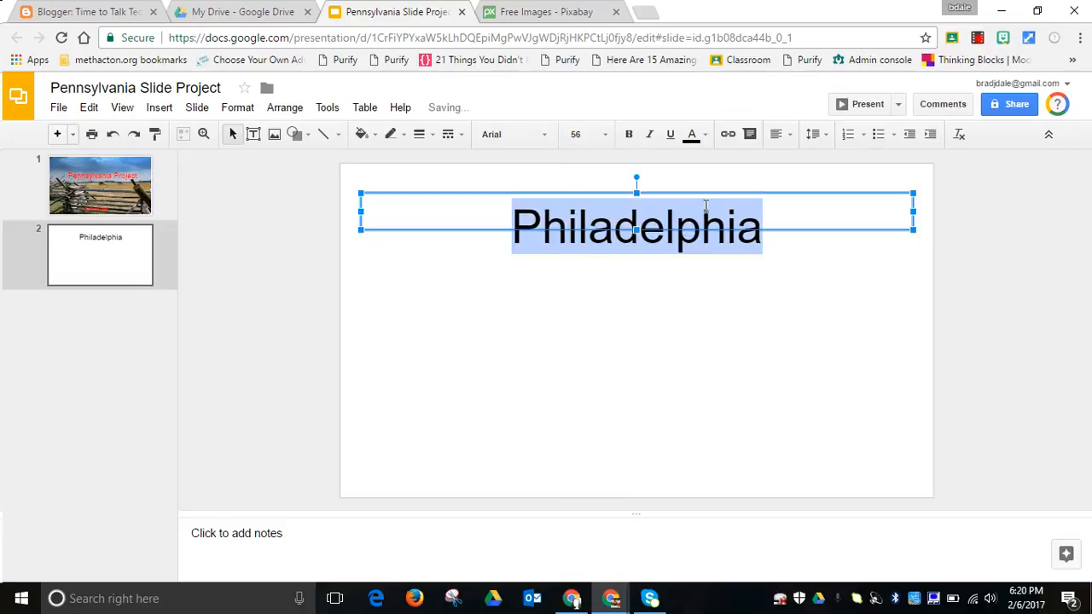
# Change the "Philadelphia" title's text color to blue and deselect the title.
pyautogui.click(696, 136)
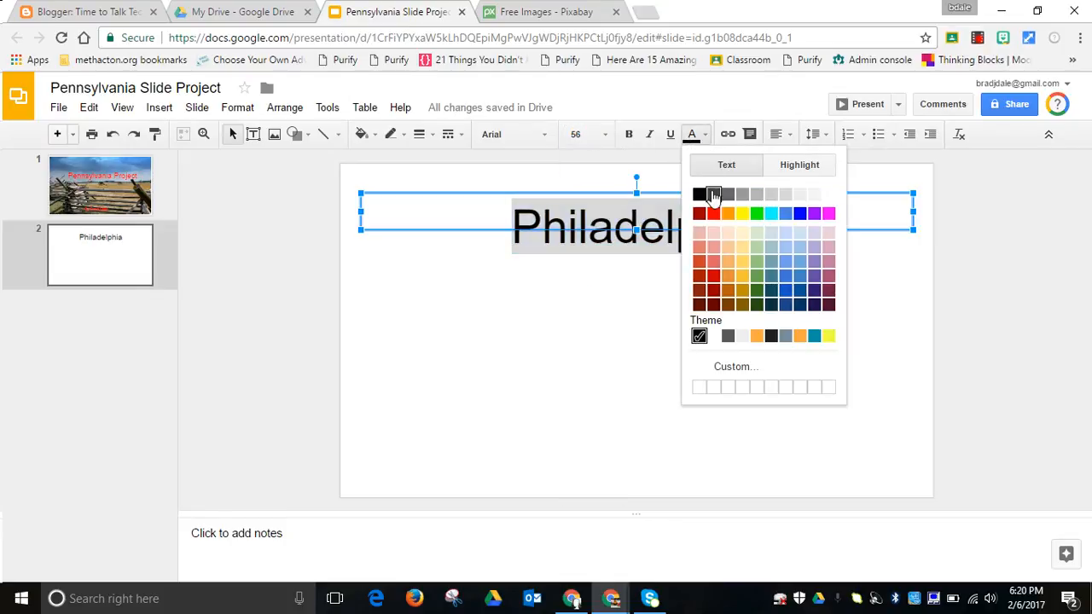
pyautogui.click(800, 213)
pyautogui.click(721, 350)
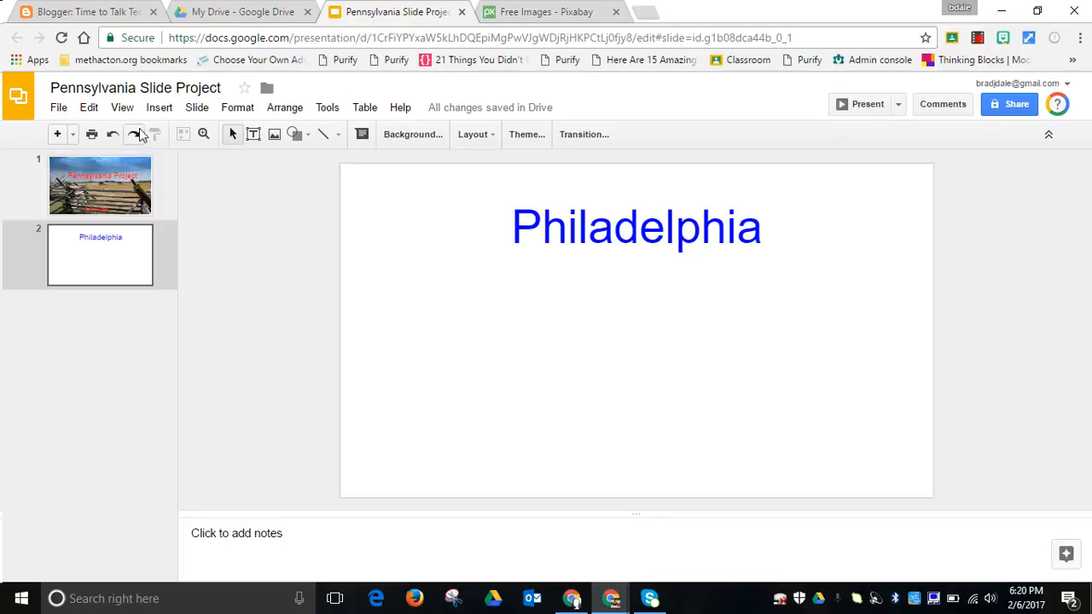
# Insert the image file philadelphia from the computer's Desktop into slide 2.
pyautogui.click(160, 110)
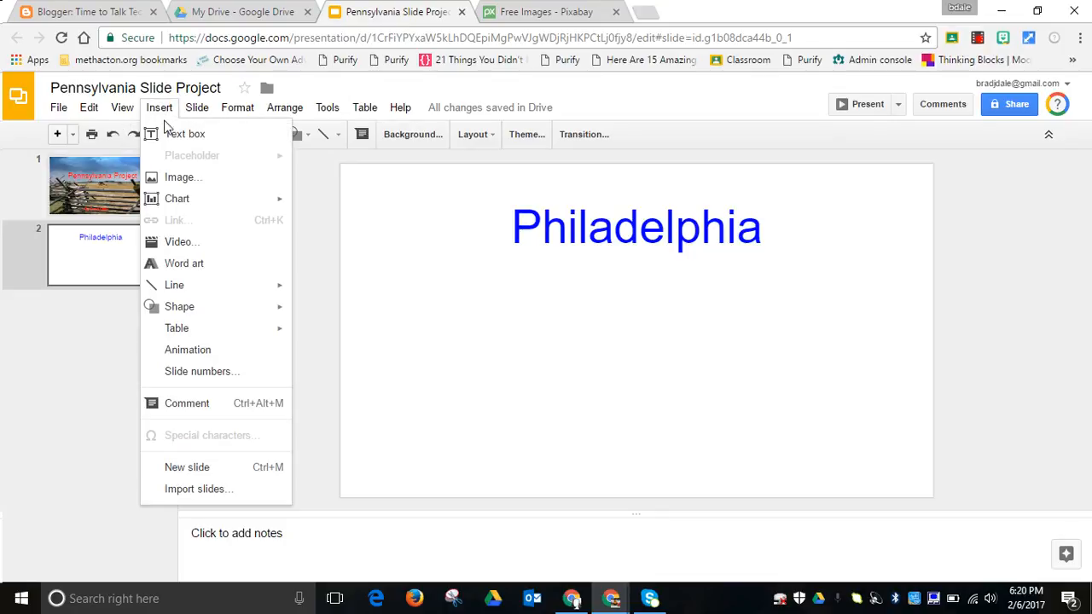
pyautogui.click(173, 178)
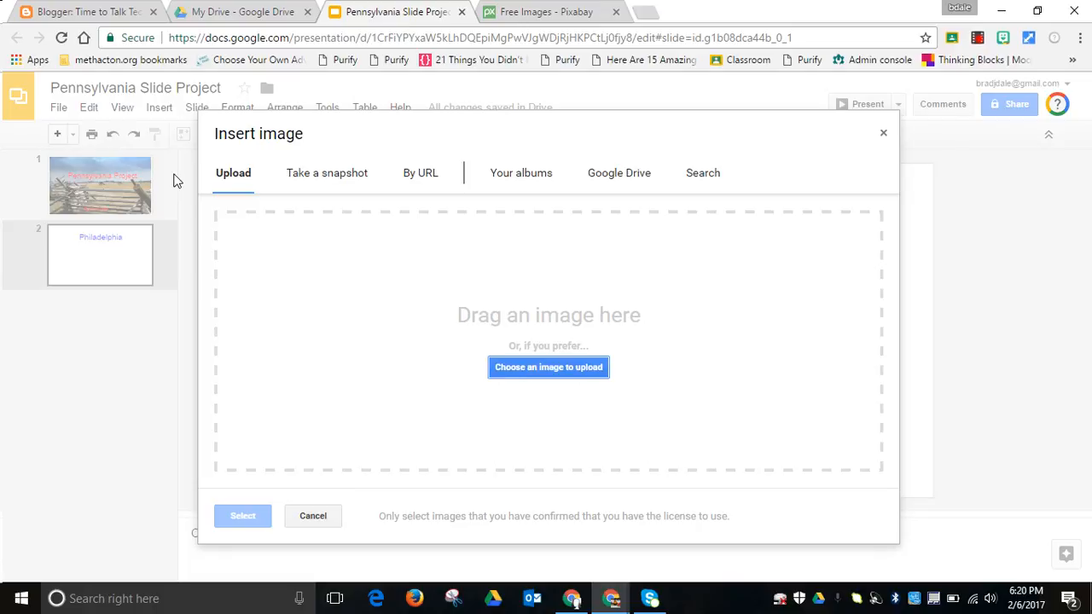
pyautogui.click(567, 370)
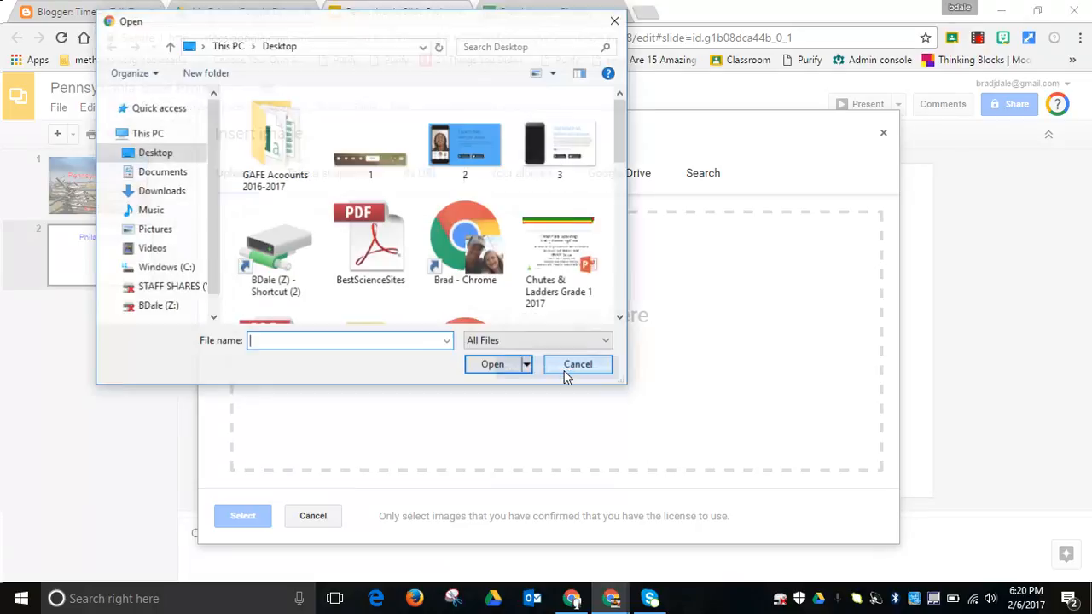
pyautogui.moveTo(620, 132); pyautogui.dragTo(620, 251)
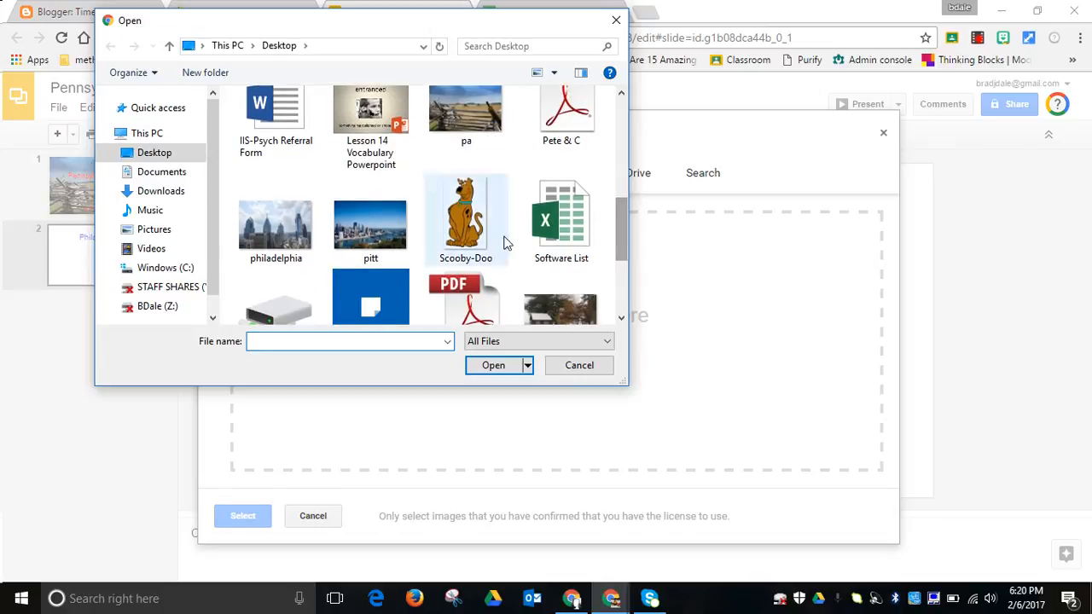
pyautogui.click(251, 243)
pyautogui.click(497, 367)
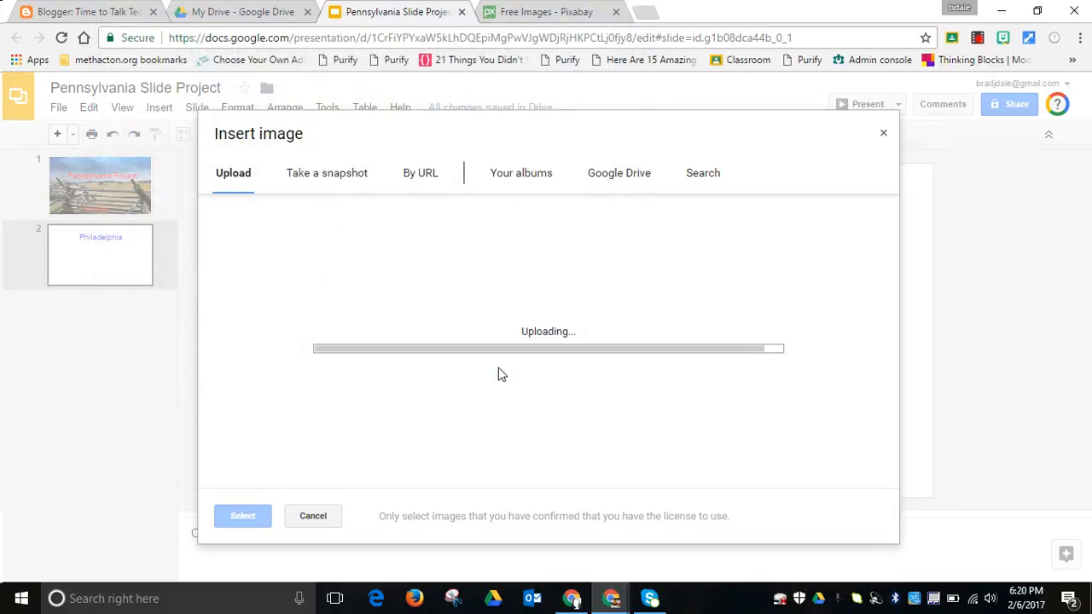
# Shrink the skyline picture proportionally, place it in the slide's right half below the title, and undo its vertical squashing.
pyautogui.moveTo(566, 349); pyautogui.dragTo(725, 366)
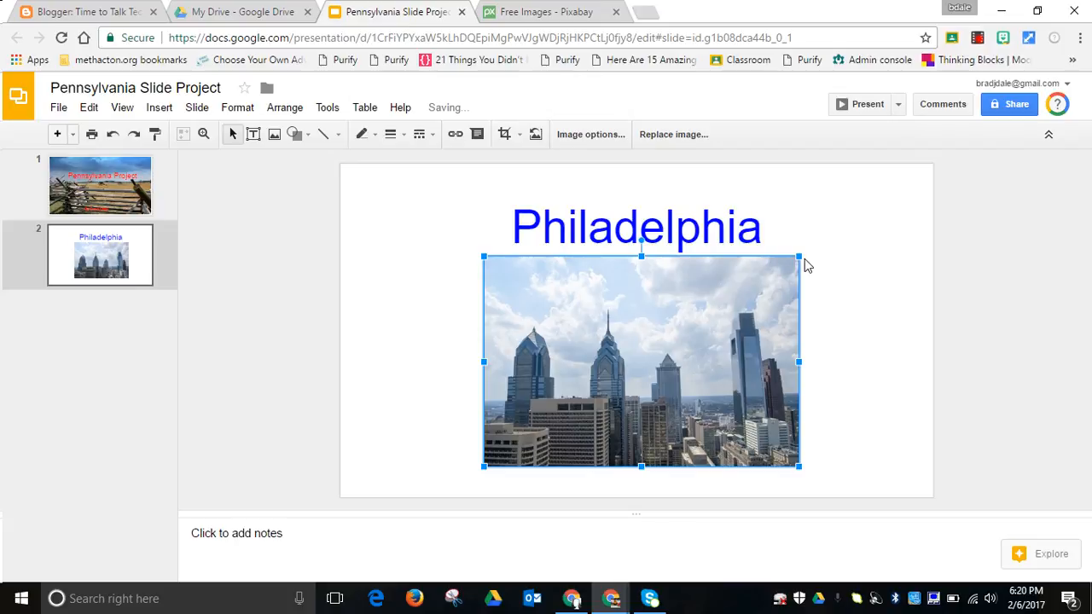
pyautogui.moveTo(798, 256); pyautogui.dragTo(652, 349)
pyautogui.moveTo(582, 384); pyautogui.dragTo(762, 365)
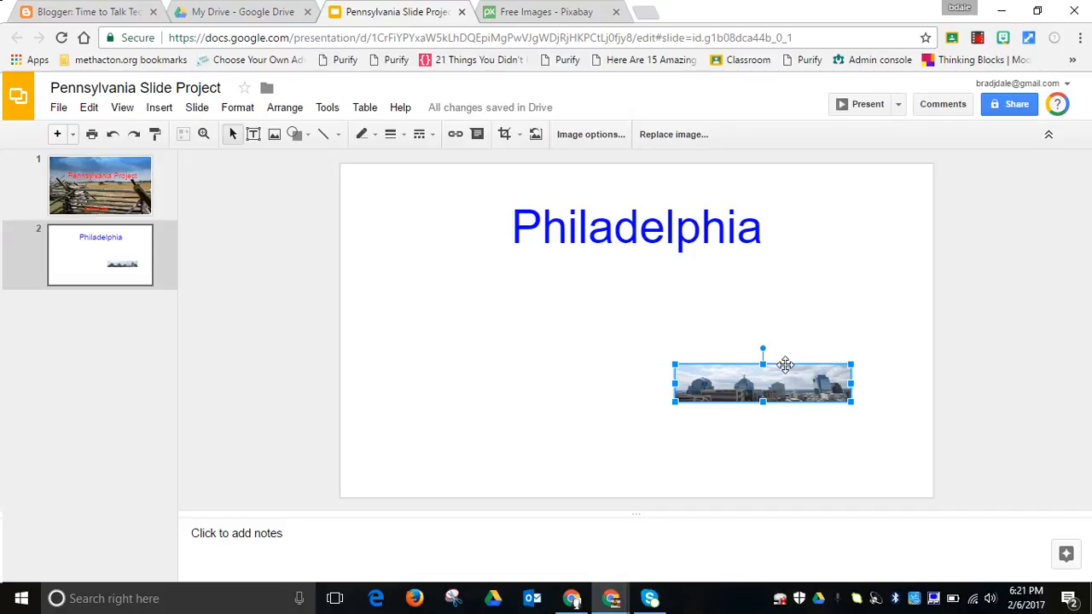
pyautogui.click(113, 135)
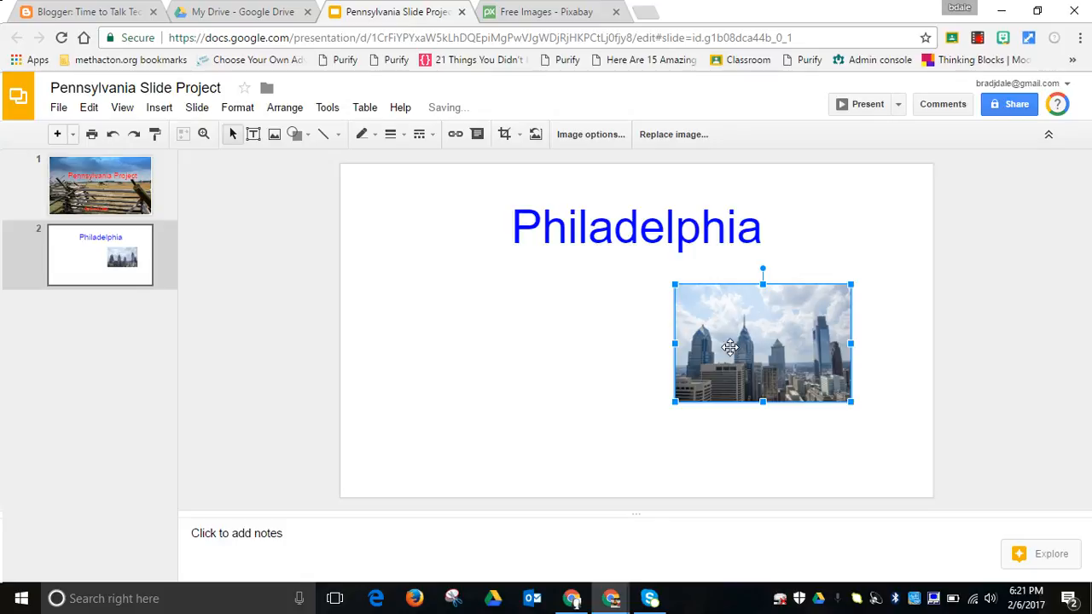